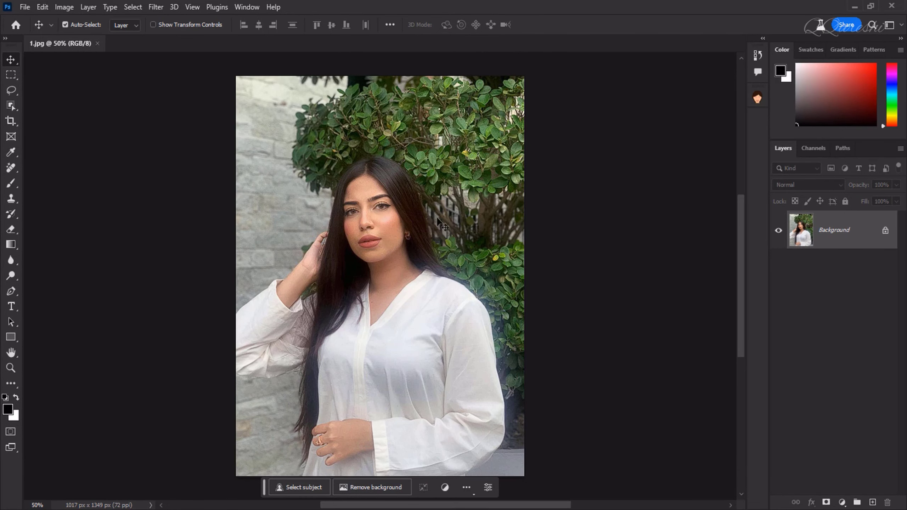
Unlock the Background layer and extend the portrait canvas leftward to 1317 × 1349 px.
left_click(885, 232)
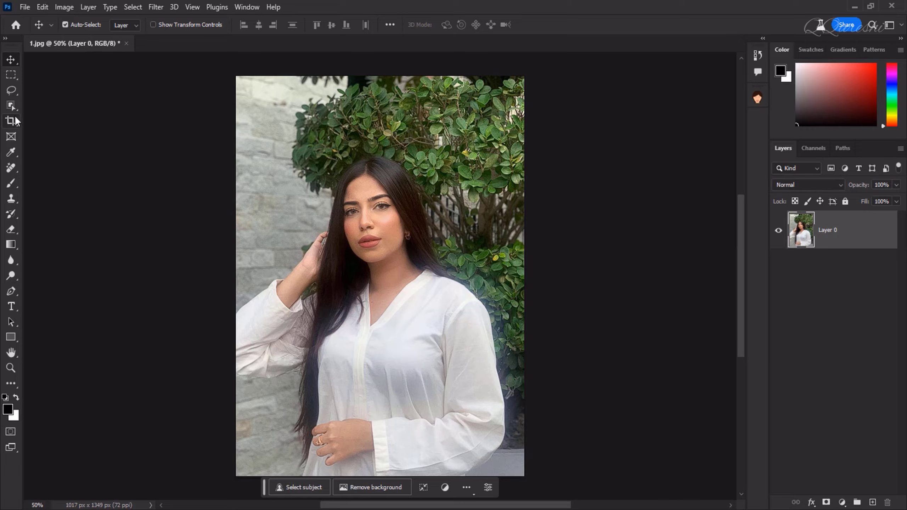
left_click(15, 118)
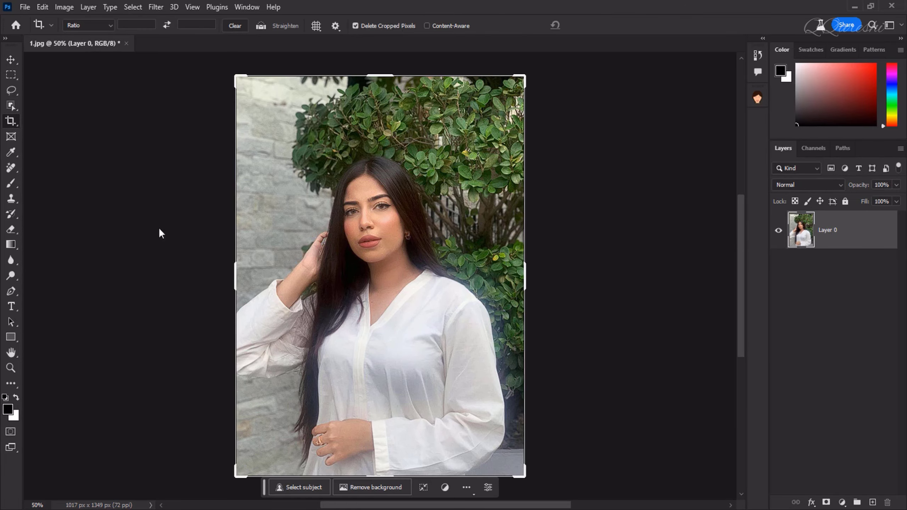
left_click_drag(237, 281, 192, 281)
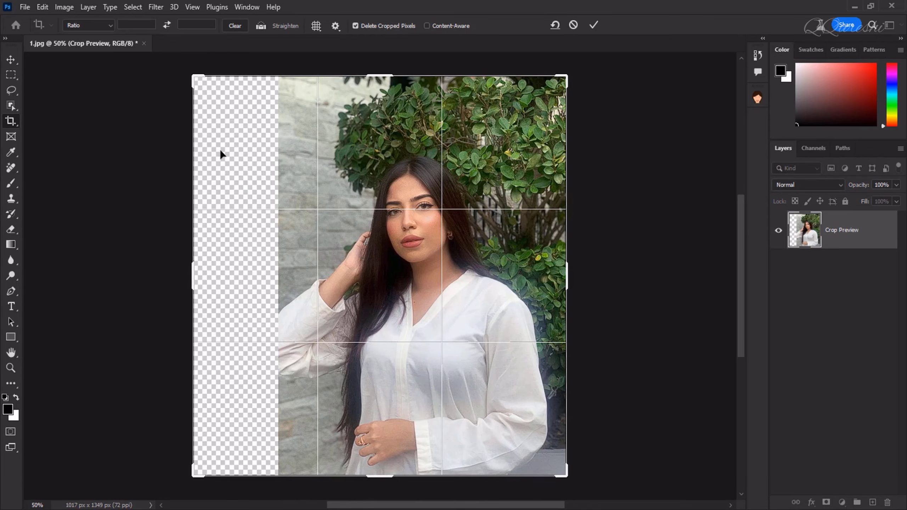
left_click(594, 25)
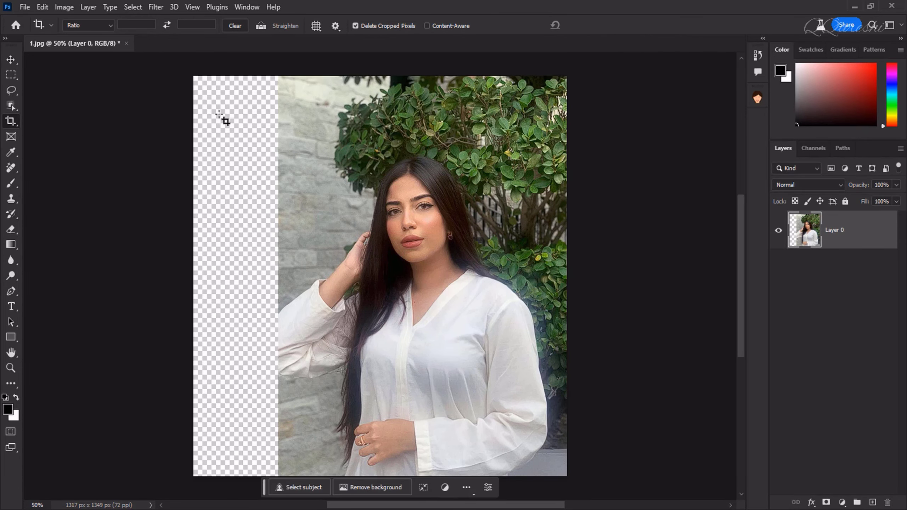
left_click(11, 59)
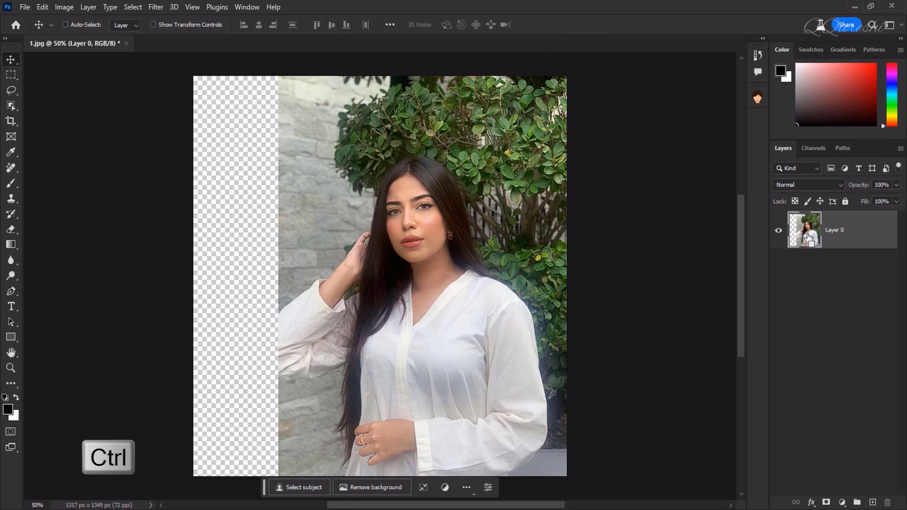
Load Layer 0's pixels as a selection and invert it to select the empty left strip.
left_click(808, 238, "ctrl")
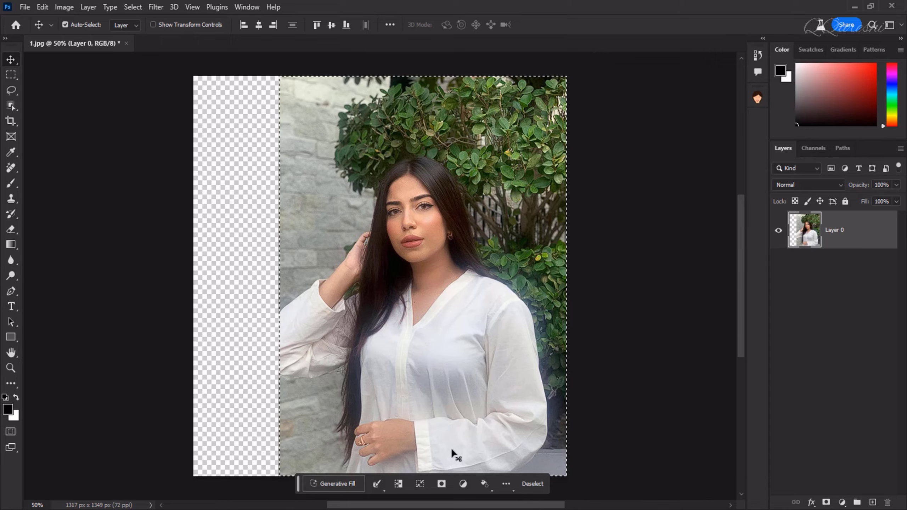
key("ctrl")
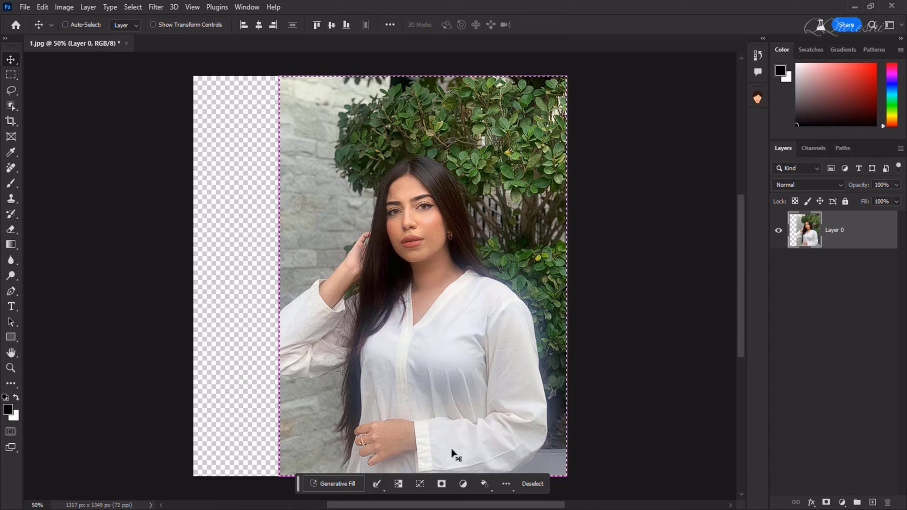
key("ctrl+shift+i")
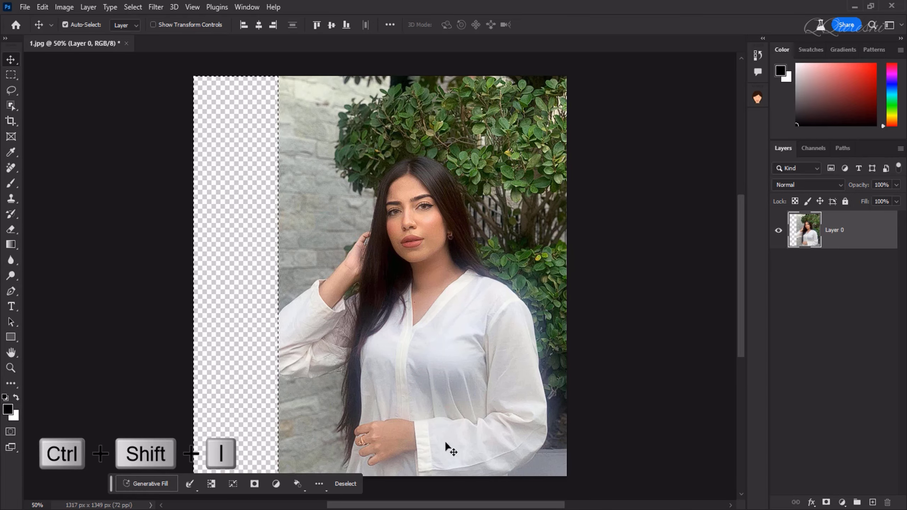
Generative Fill the left strip with an empty prompt, then toggle the result to compare before and after.
left_click(155, 483)
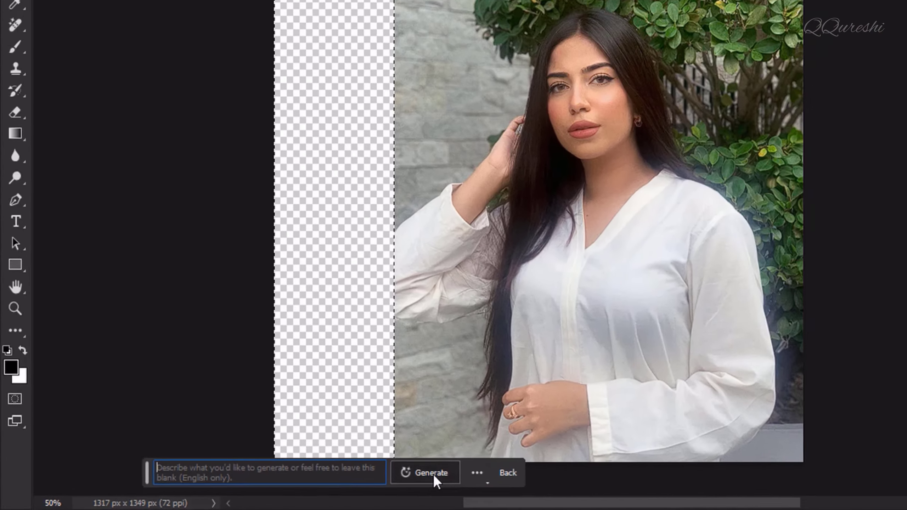
left_click(729, 455)
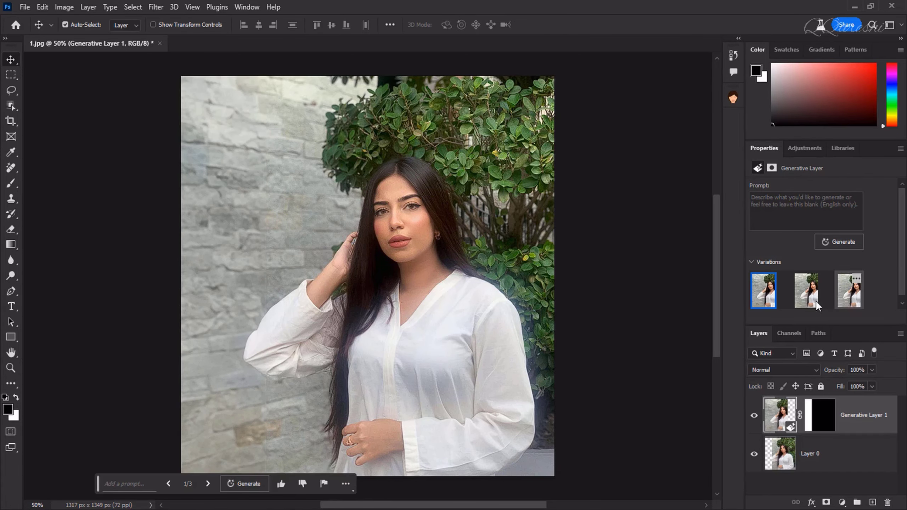
left_click(755, 415)
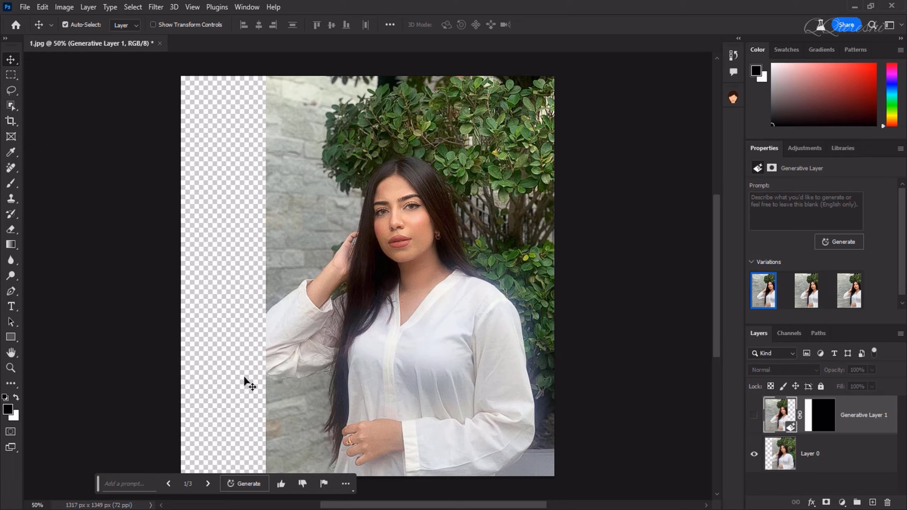
left_click(754, 415)
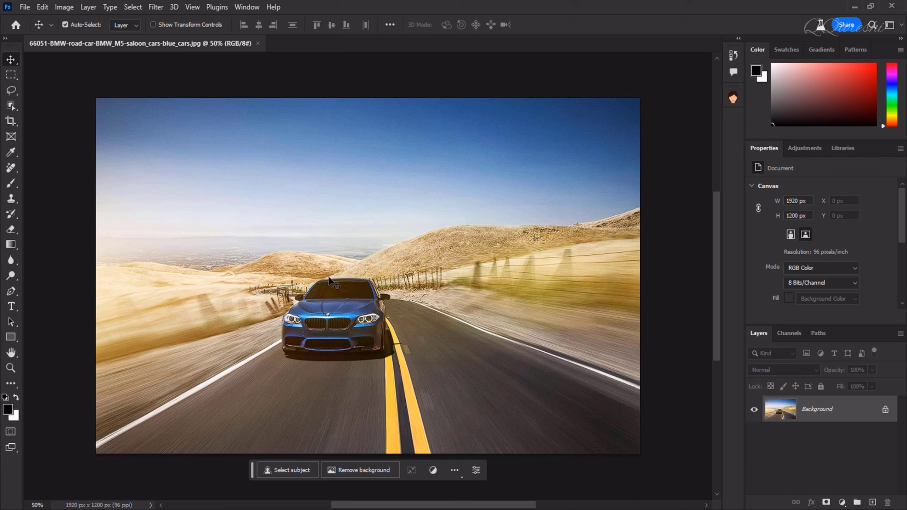
Lasso the right-hand sky and hills and generate a castle there from the prompt 'castle'.
left_click(11, 90)
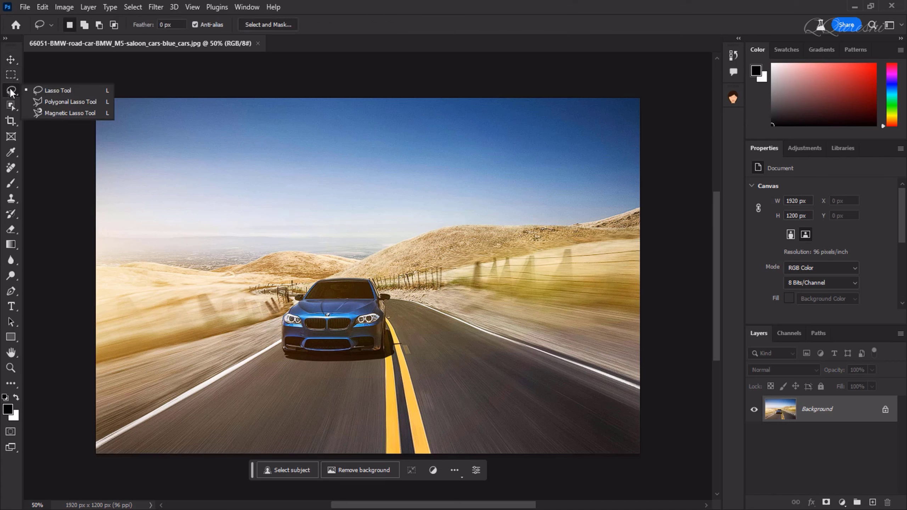
left_click(66, 90)
left_click_drag(382, 195, 371, 246)
left_click(424, 287)
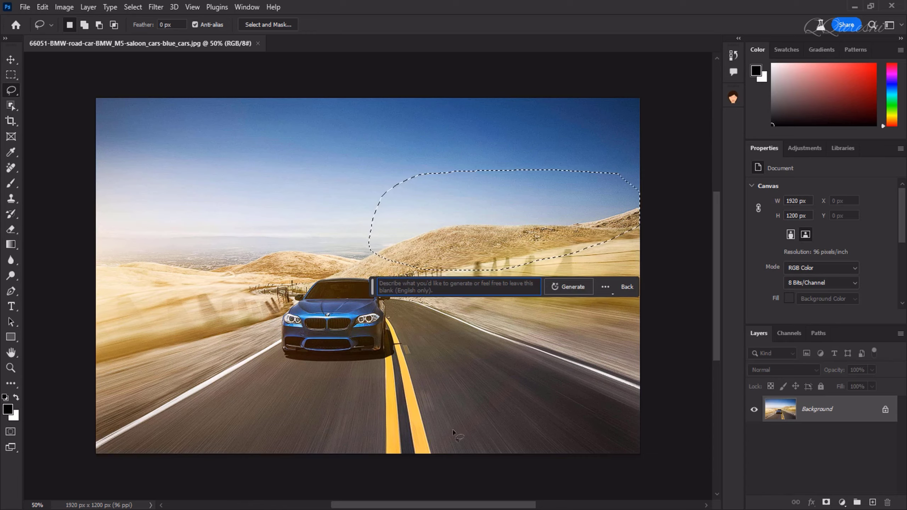
type("d")
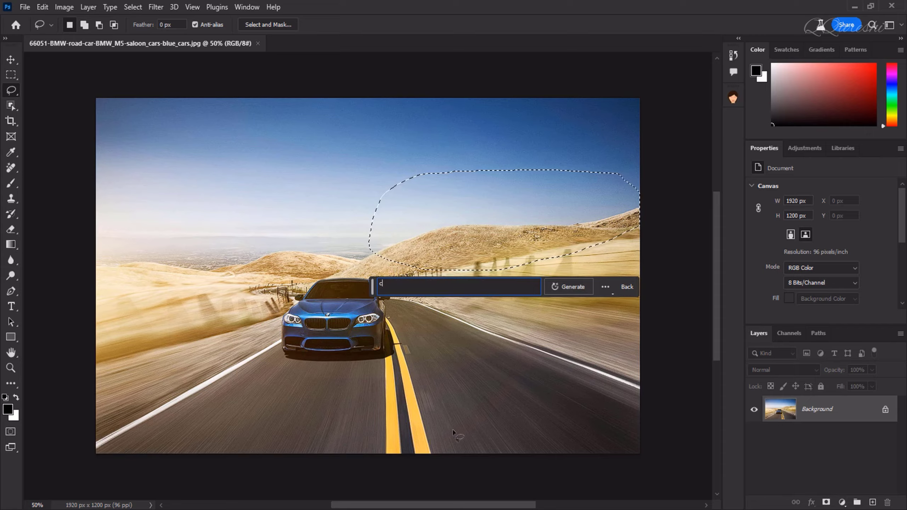
type("astle")
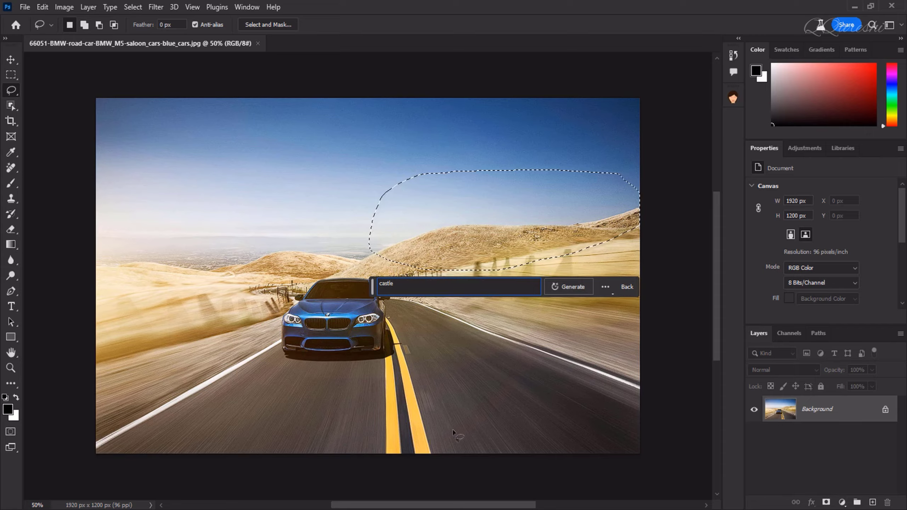
left_click(569, 286)
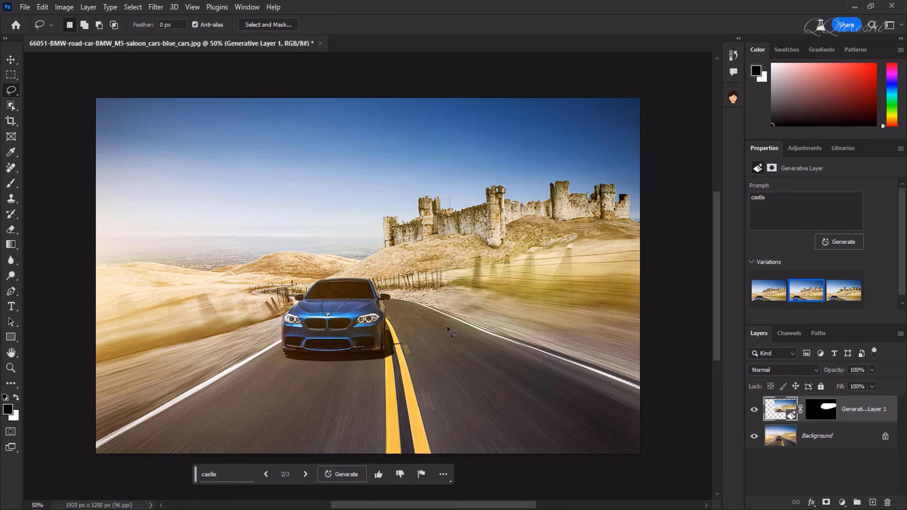
Compare the castle variations and keep variation 2.
left_click(769, 290)
left_click(804, 291)
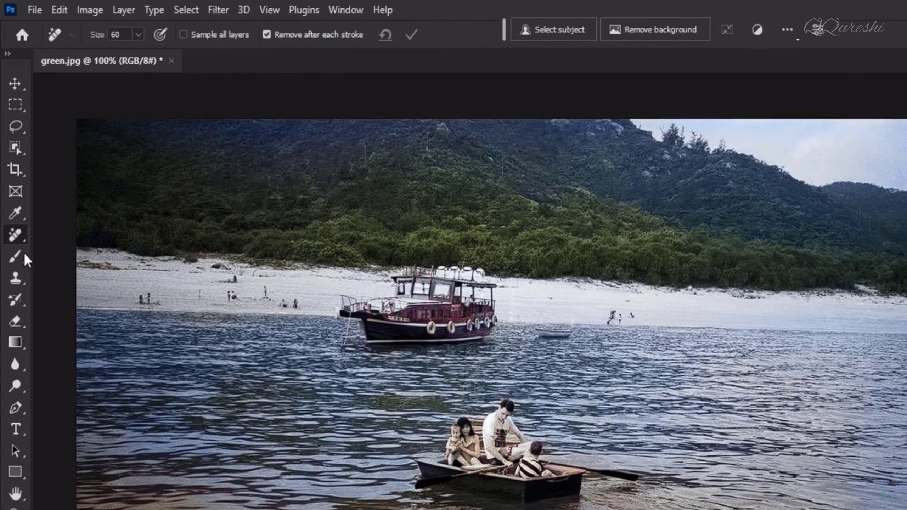
With the Remove Tool, brush out the rowing boat and the large moored boat.
right_click(15, 235)
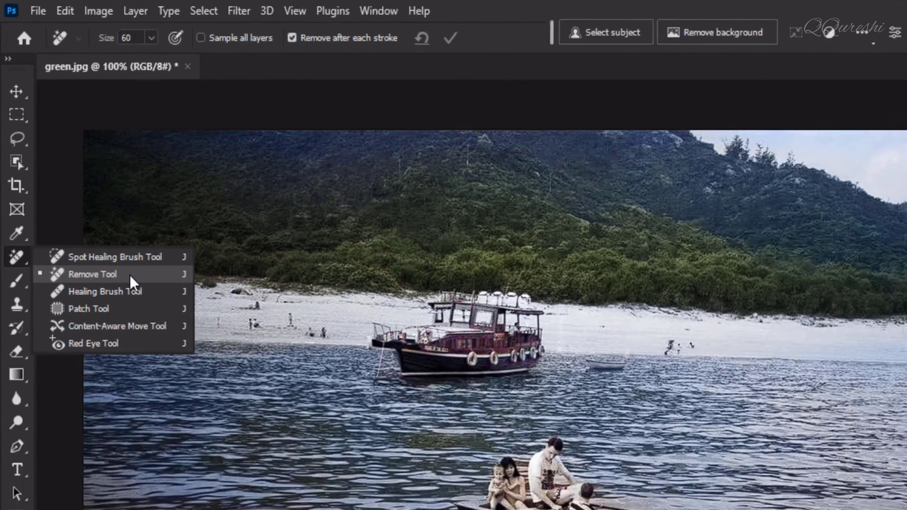
left_click(175, 371)
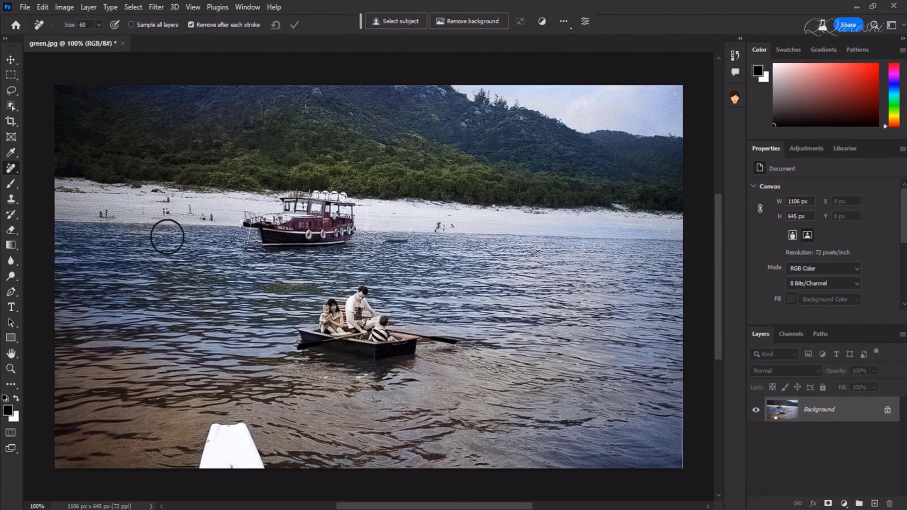
left_click_drag(304, 334, 408, 358)
mouse_move(242, 218)
left_mouse_down()
mouse_move(338, 237)
mouse_move(354, 208)
mouse_move(284, 209)
mouse_move(286, 237)
mouse_move(272, 243)
left_mouse_up()
Paint away the small dinghy, the beach people, the white board and leftover marks.
left_click_drag(385, 237, 408, 238)
left_click_drag(437, 226, 451, 226)
left_click_drag(211, 217, 103, 214)
left_click_drag(229, 427, 232, 463)
left_click(300, 213)
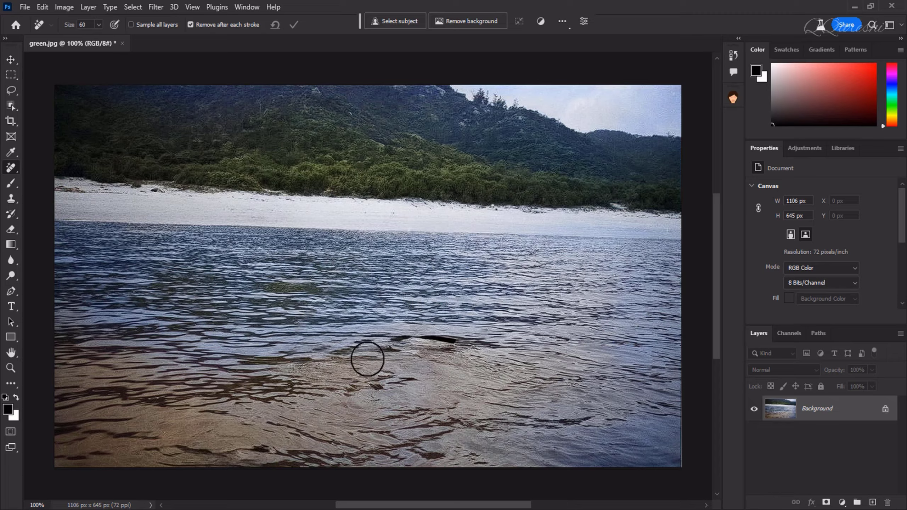
Add a new layer over the hidden Background and lay a black-to-white gradient, midpoint shifted right.
left_click(873, 503)
left_click(754, 434)
left_click(11, 244)
left_click_drag(104, 239, 568, 243)
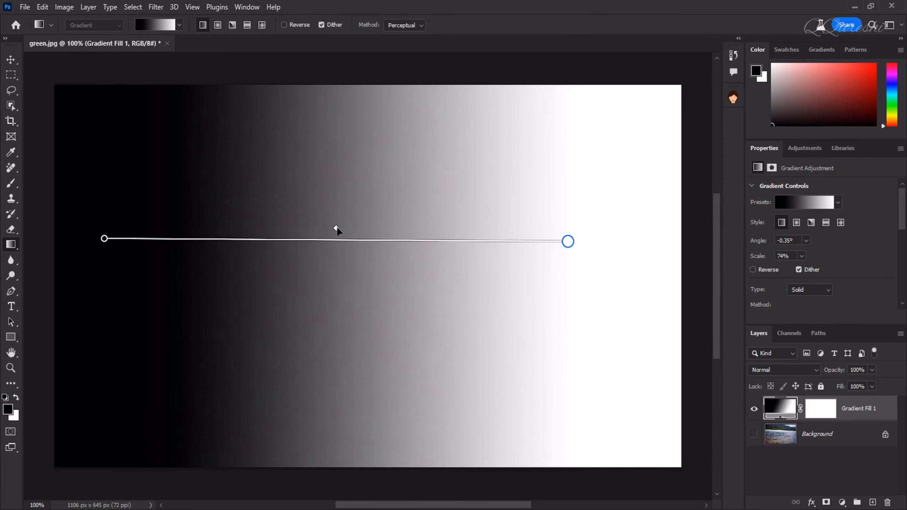
left_click_drag(346, 228, 362, 228)
Recolour the gradient's white end to dark red (RGB 101, 44, 44).
left_click(568, 242)
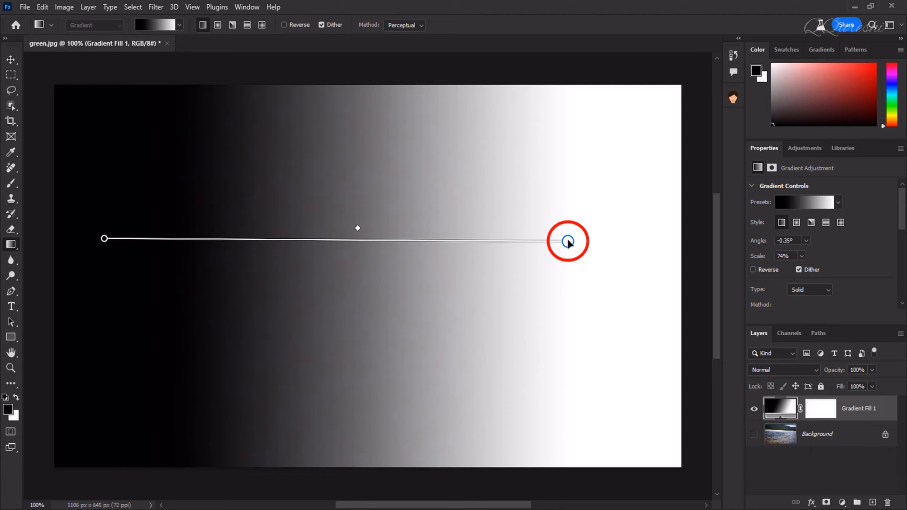
double_click(568, 242)
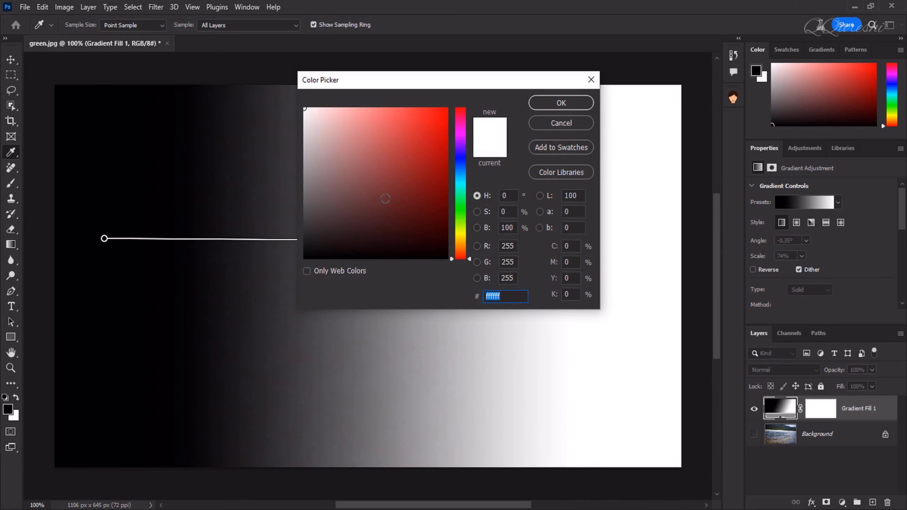
left_click(385, 199)
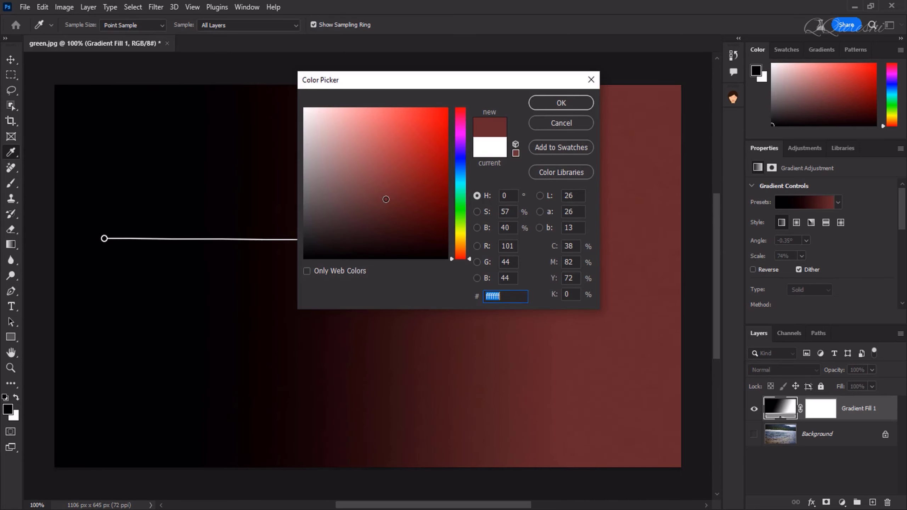